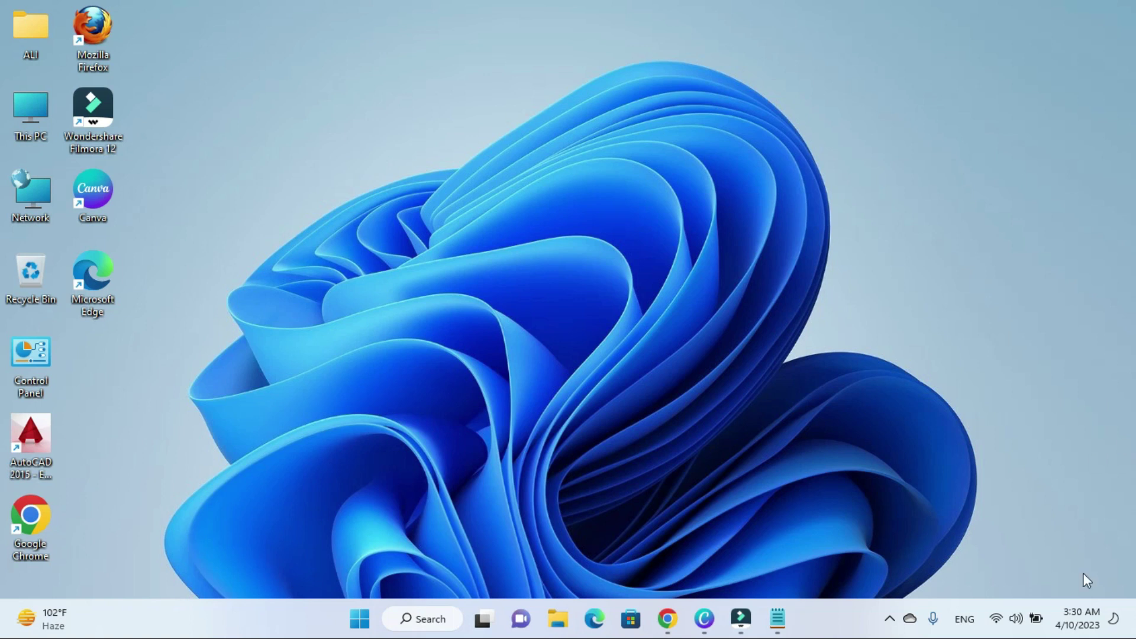
# - Review the keyboard layouts available in Windows and dismiss the list
pyautogui.click(970, 621)
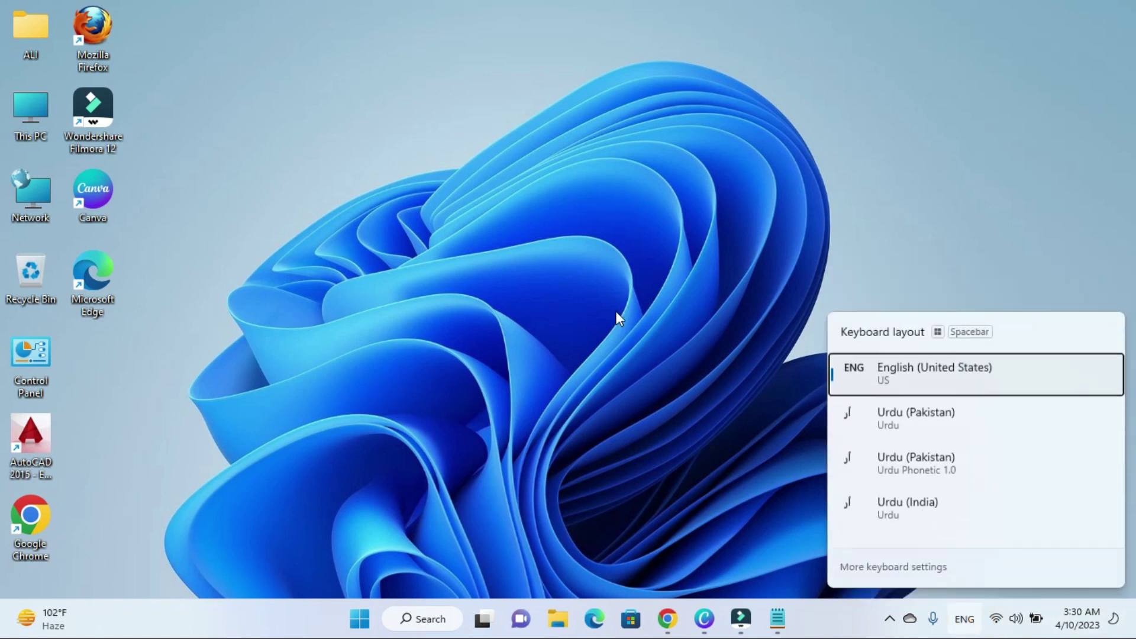
pyautogui.click(616, 311)
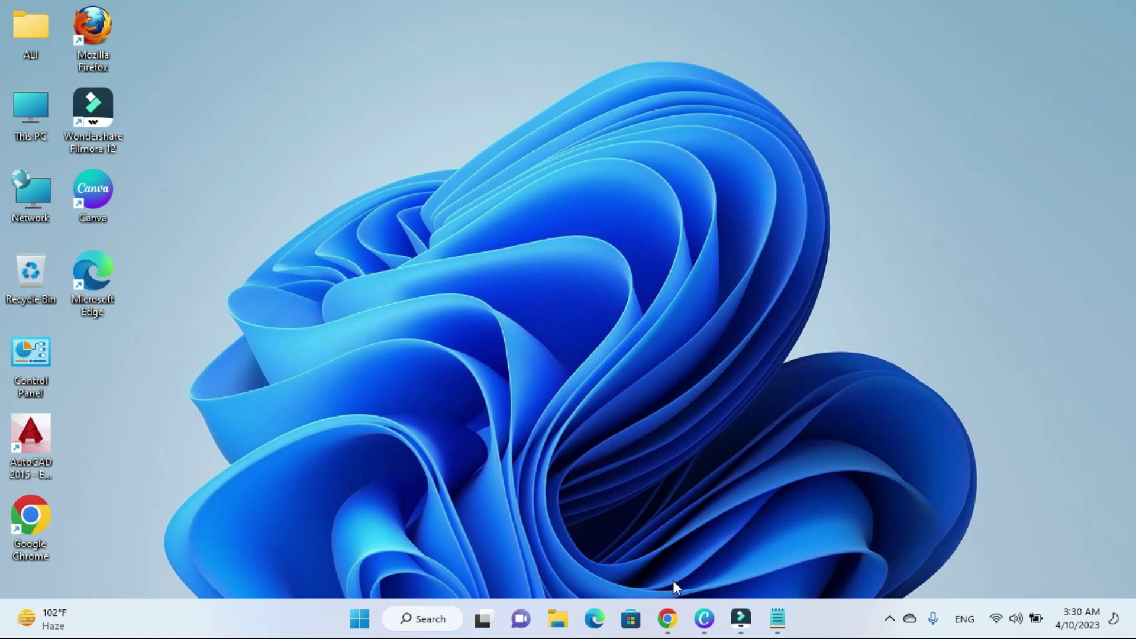
# - Switch to Chrome and open the Urdu.ca result of the search "urdu phonetic keyboard windows 11"
pyautogui.click(668, 620)
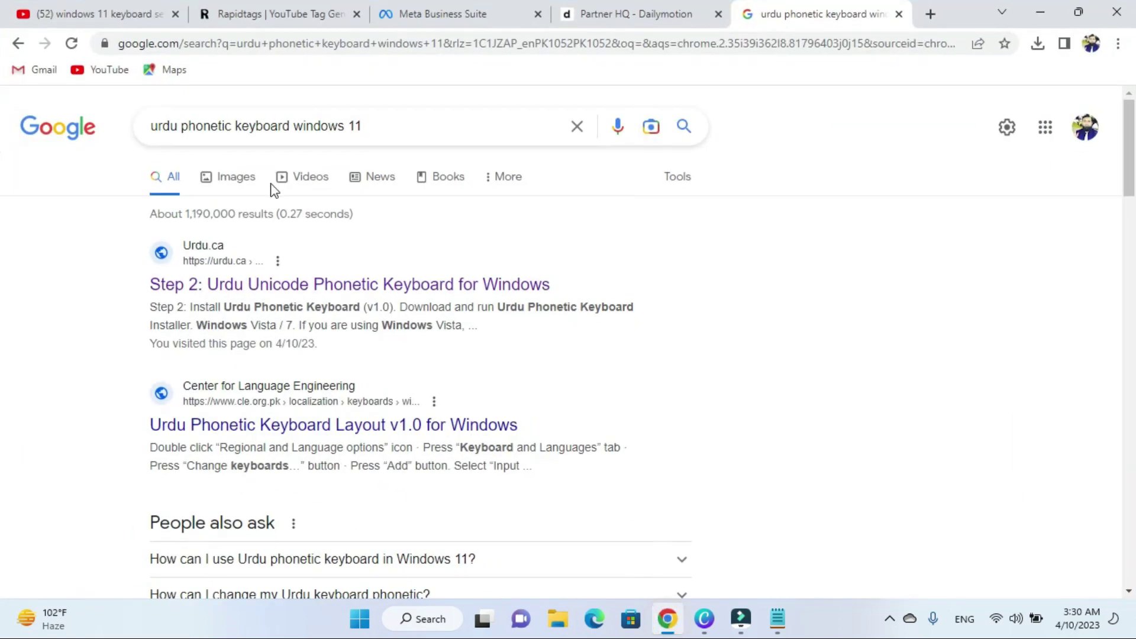
pyautogui.click(422, 111)
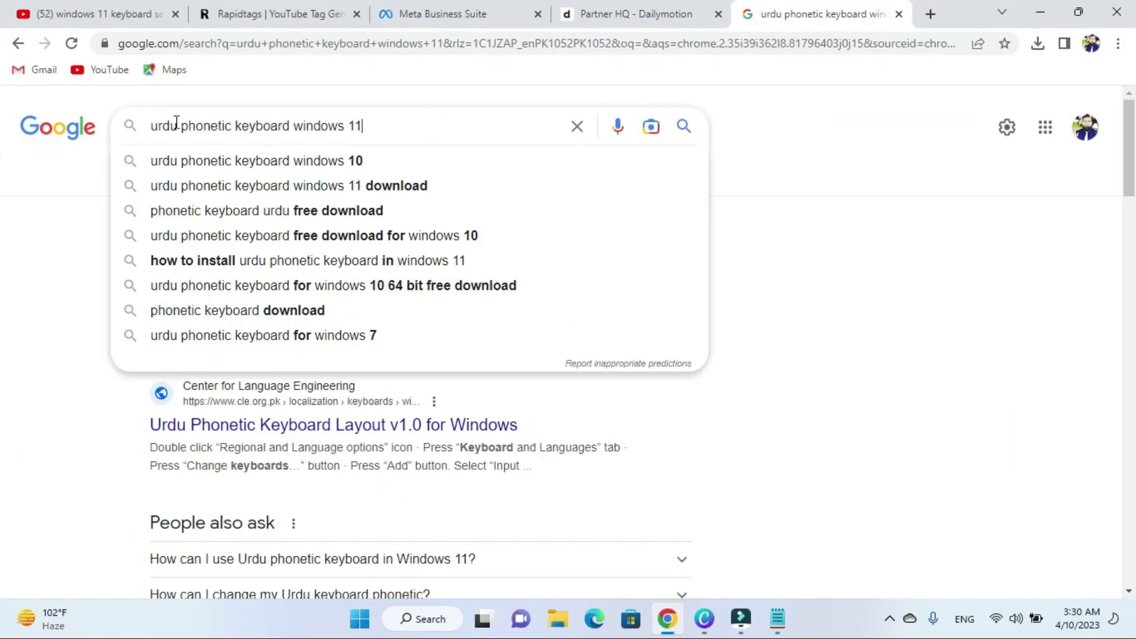
pyautogui.click(154, 125)
pyautogui.moveTo(363, 127); pyautogui.dragTo(152, 126)
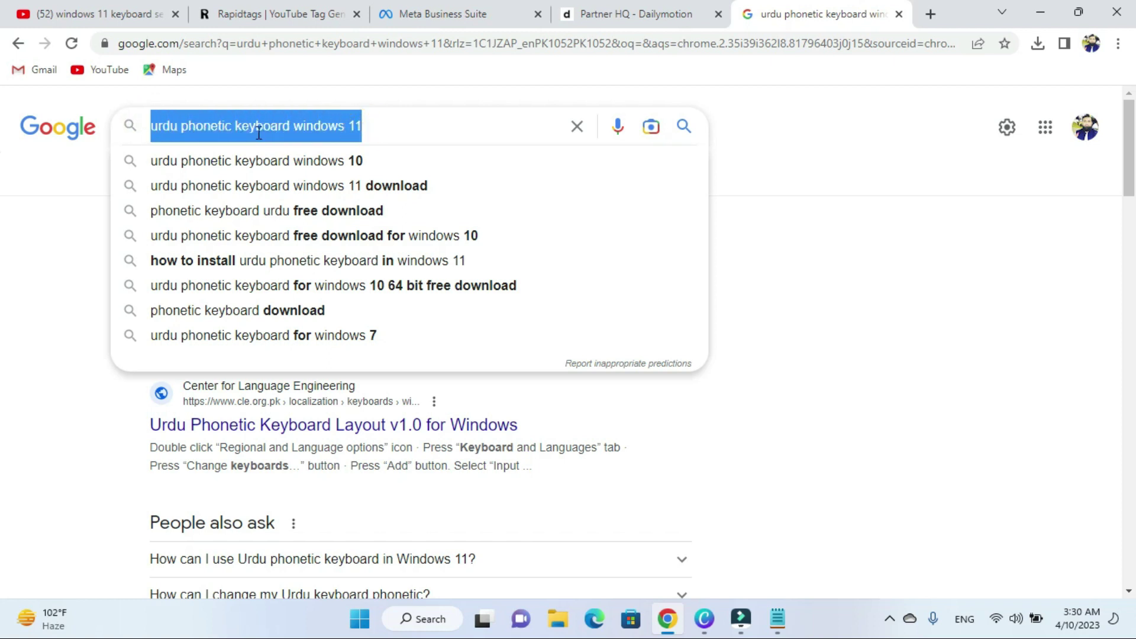
pyautogui.click(851, 267)
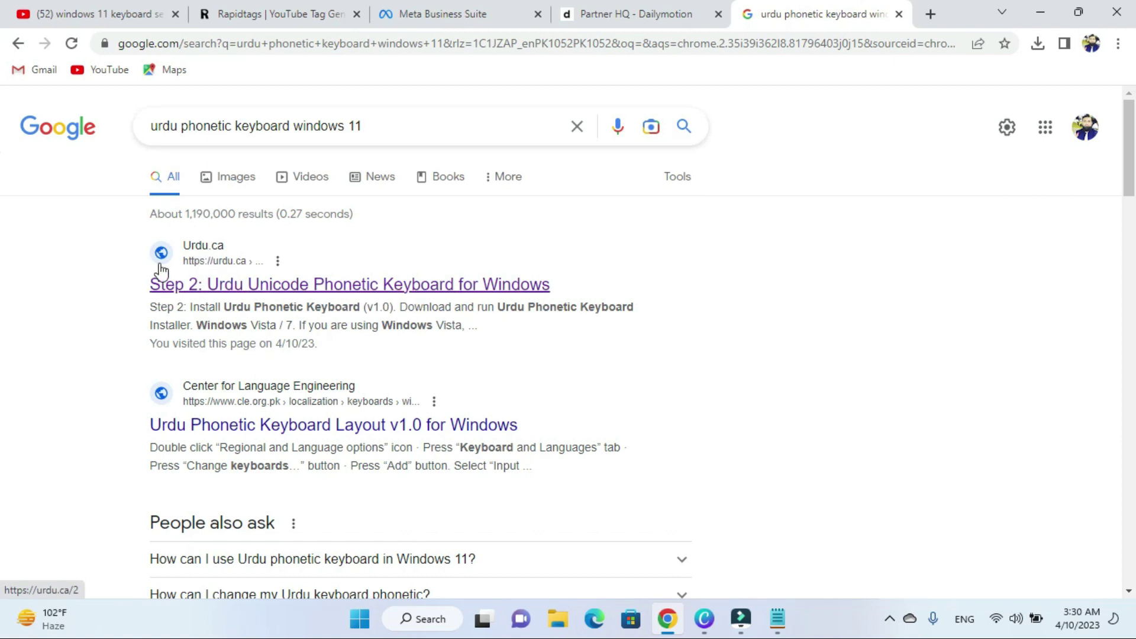
pyautogui.click(377, 294)
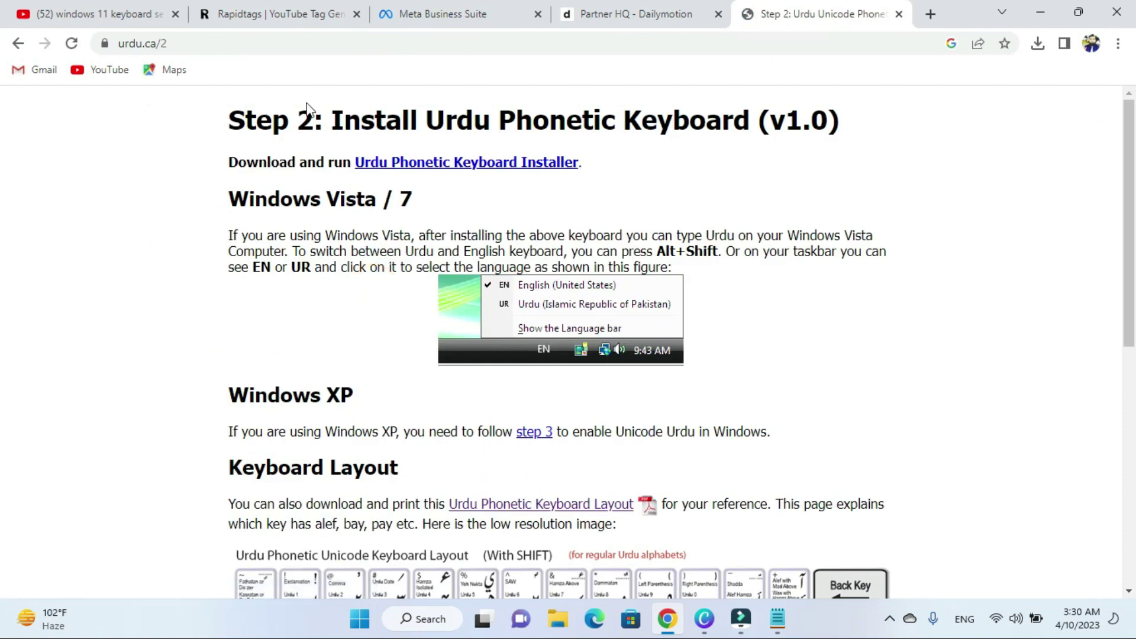
# - Download the Urdu Phonetic Keyboard Installer from the page and show the downloaded file in its folder
pyautogui.moveTo(342, 123); pyautogui.dragTo(846, 133)
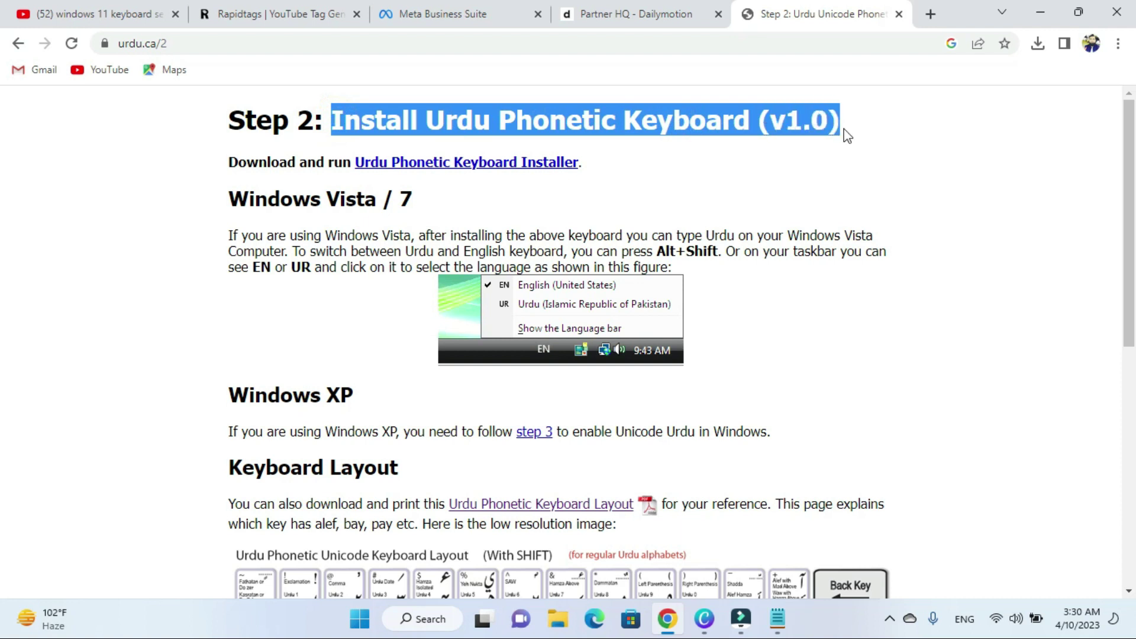
pyautogui.moveTo(230, 163); pyautogui.dragTo(353, 165)
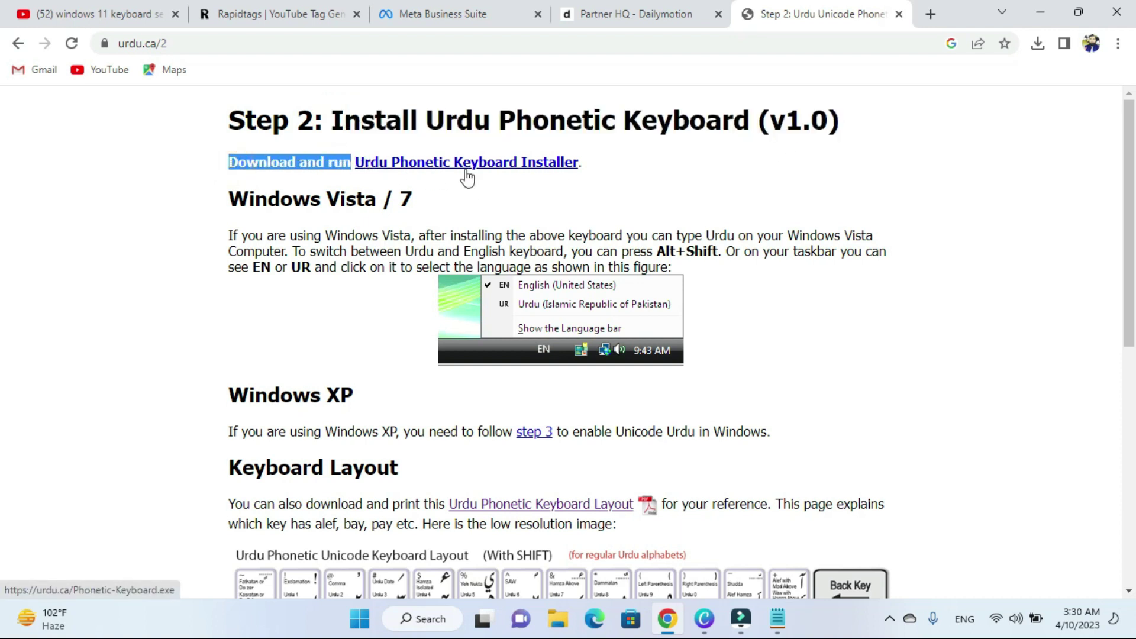
pyautogui.click(523, 169)
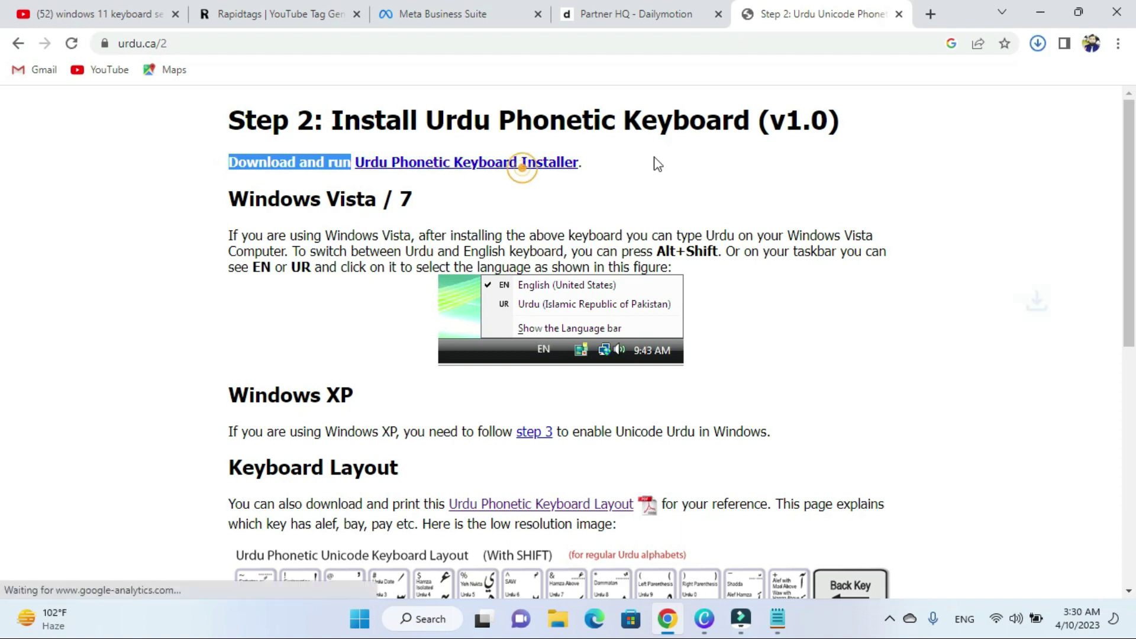
pyautogui.click(1037, 45)
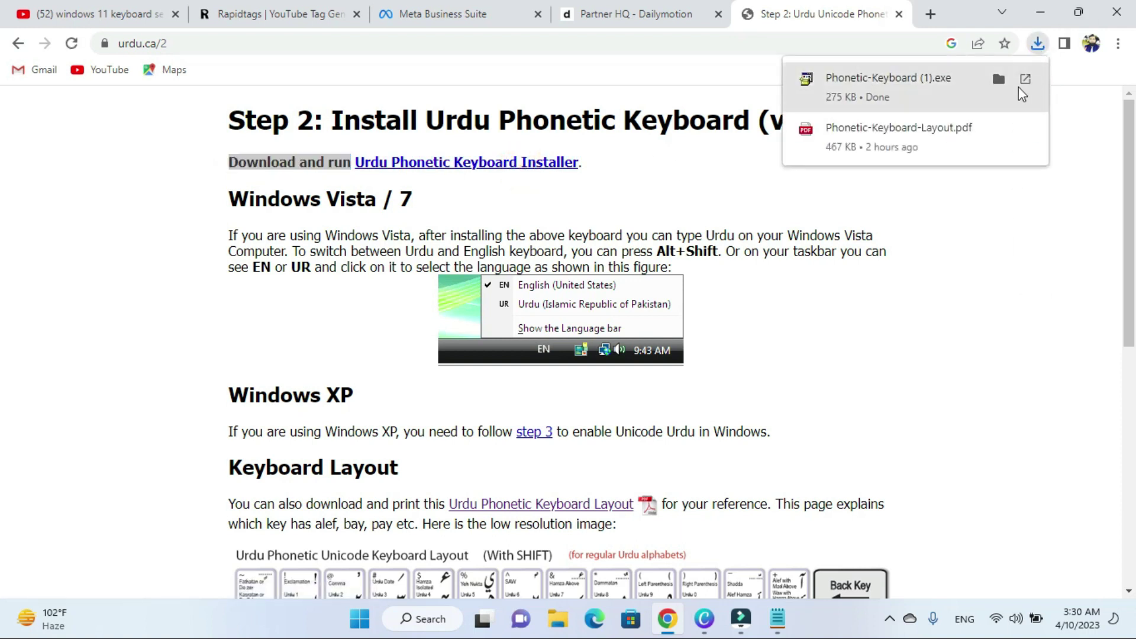
pyautogui.click(999, 79)
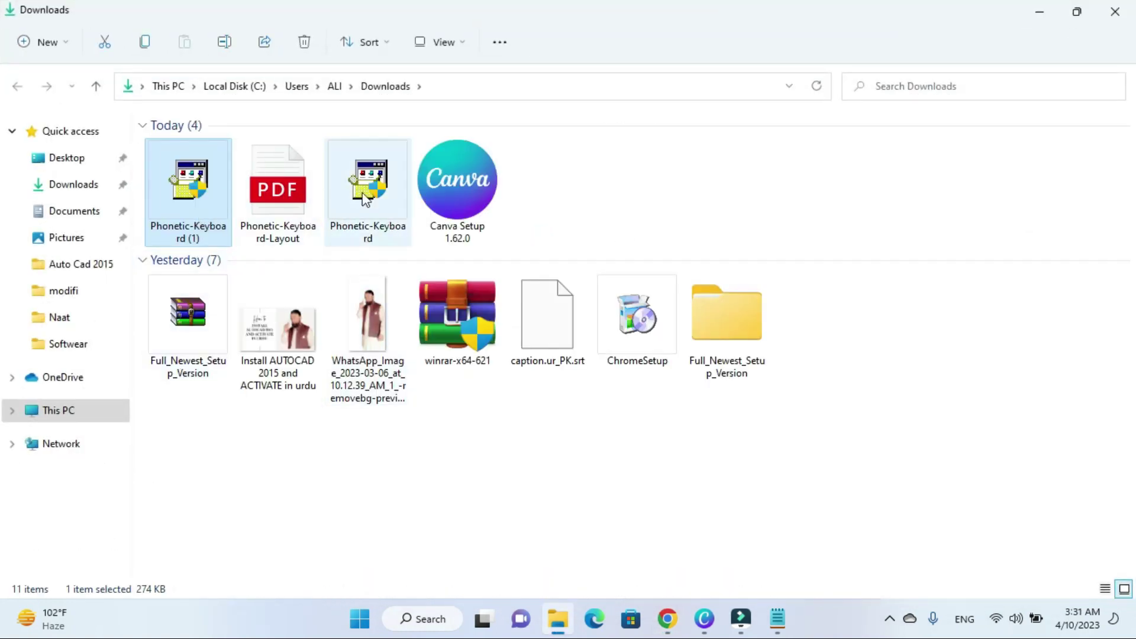
# - Run the Phonetic-Keyboard installer without the (1) suffix, repair the keyboard layout, and close the setup wizard
pyautogui.doubleClick(366, 199)
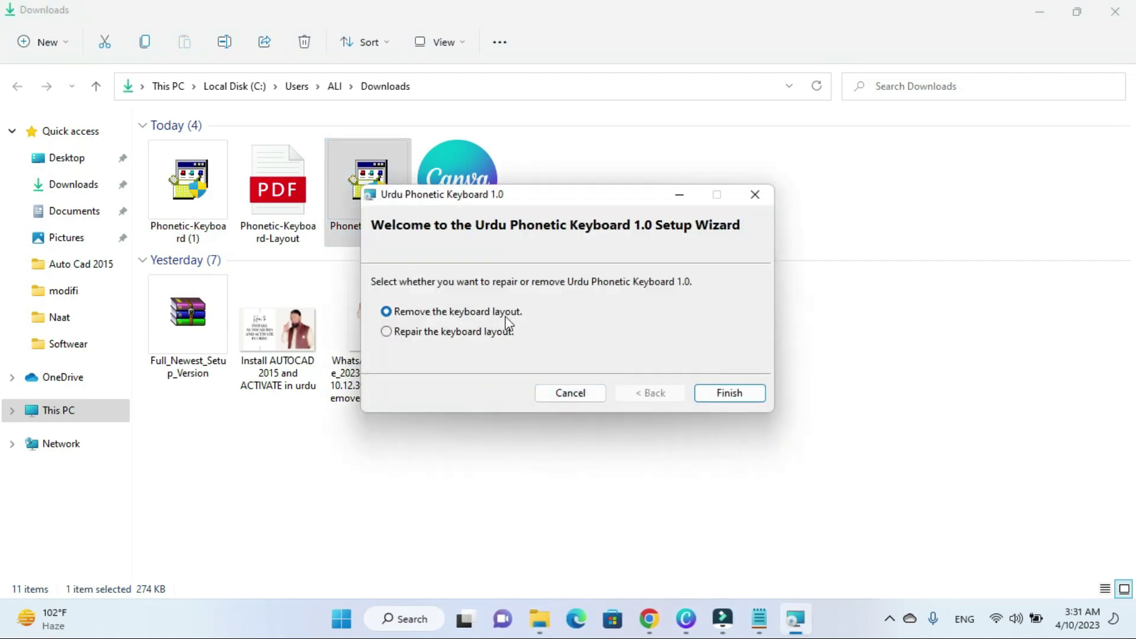
pyautogui.click(408, 336)
pyautogui.click(712, 395)
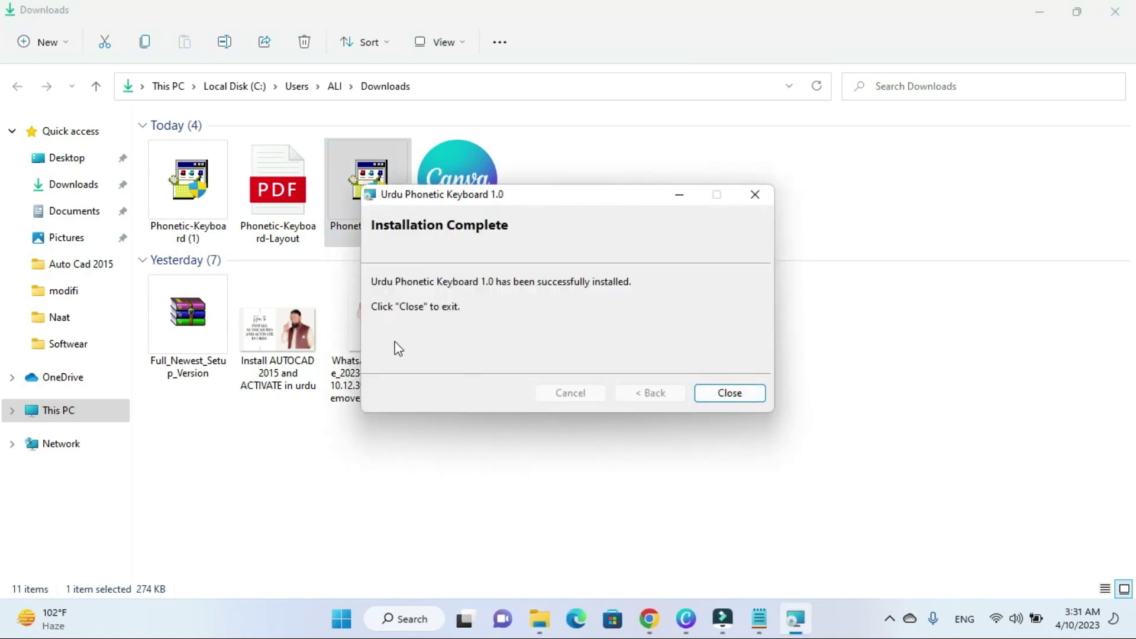
pyautogui.click(731, 394)
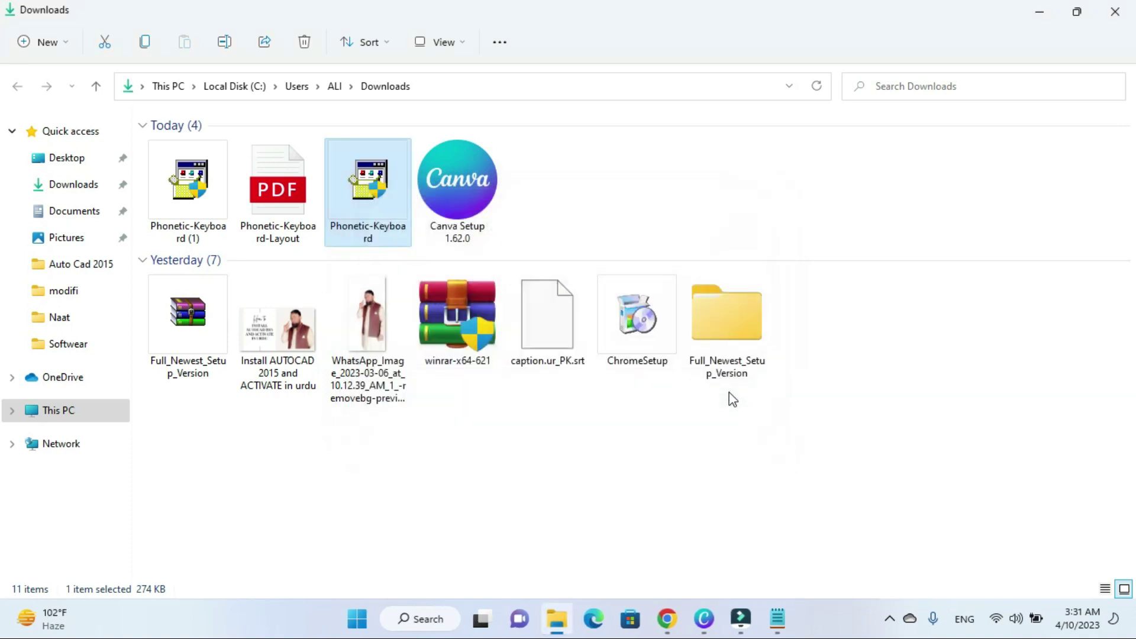
# - Open a blank Notepad document and set its keyboard layout to Urdu (Pakistan) with the standard Urdu layout
pyautogui.click(970, 628)
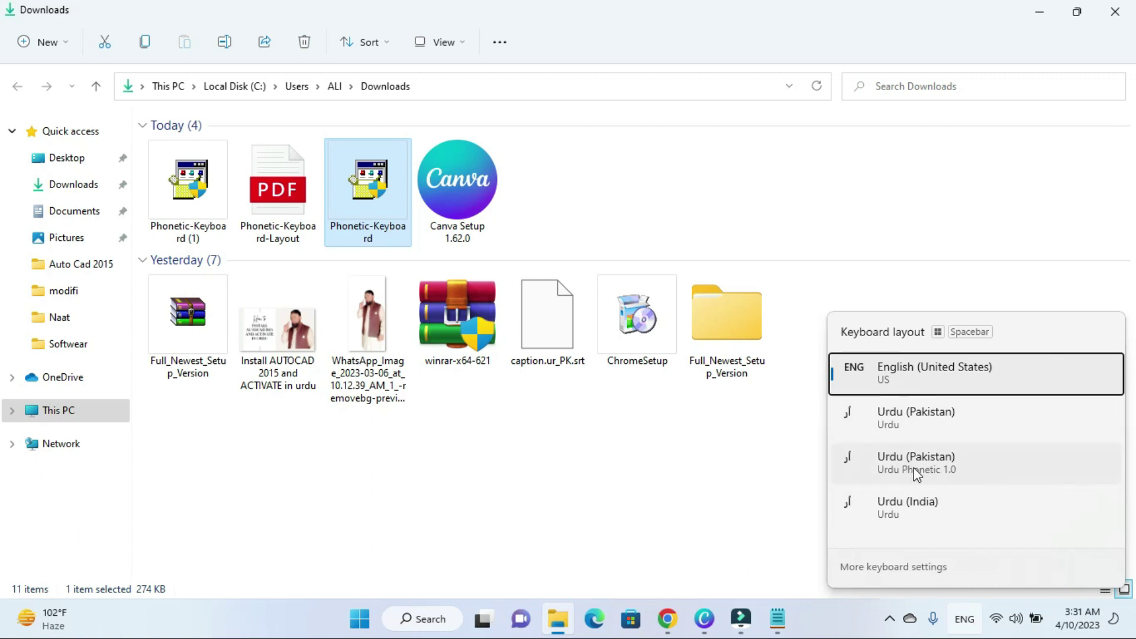
pyautogui.click(914, 424)
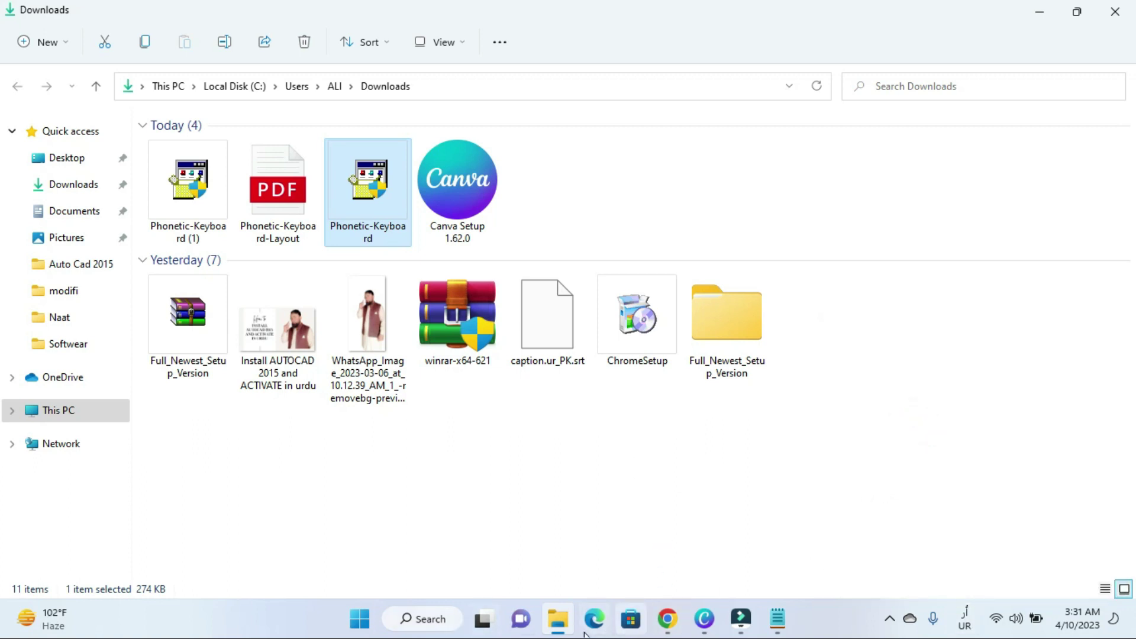
pyautogui.click(432, 622)
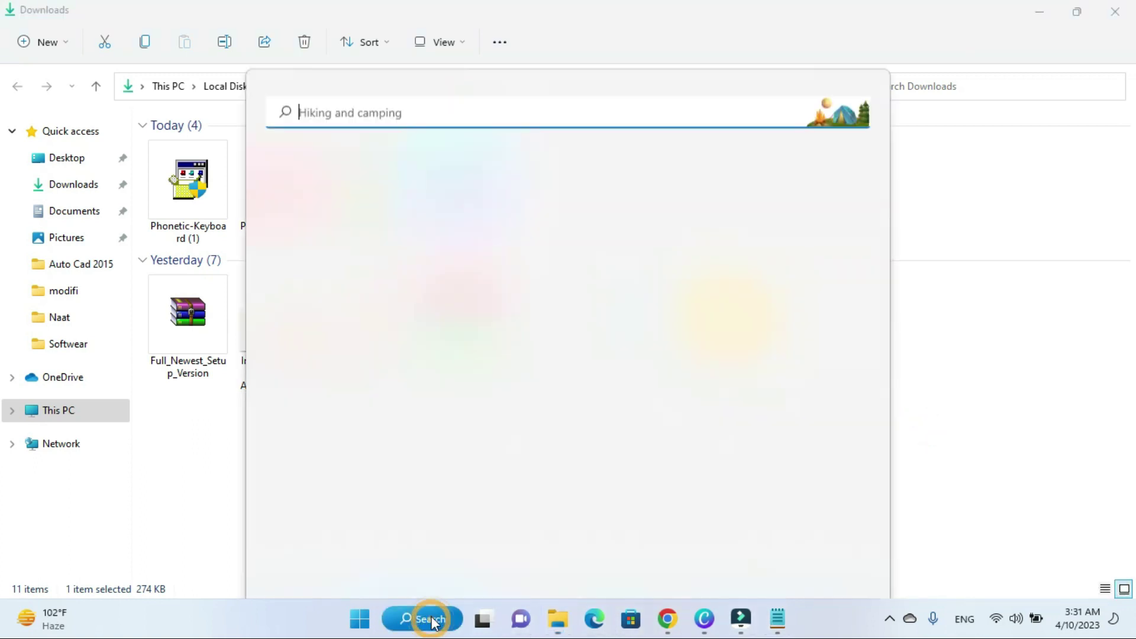
pyautogui.click(334, 162)
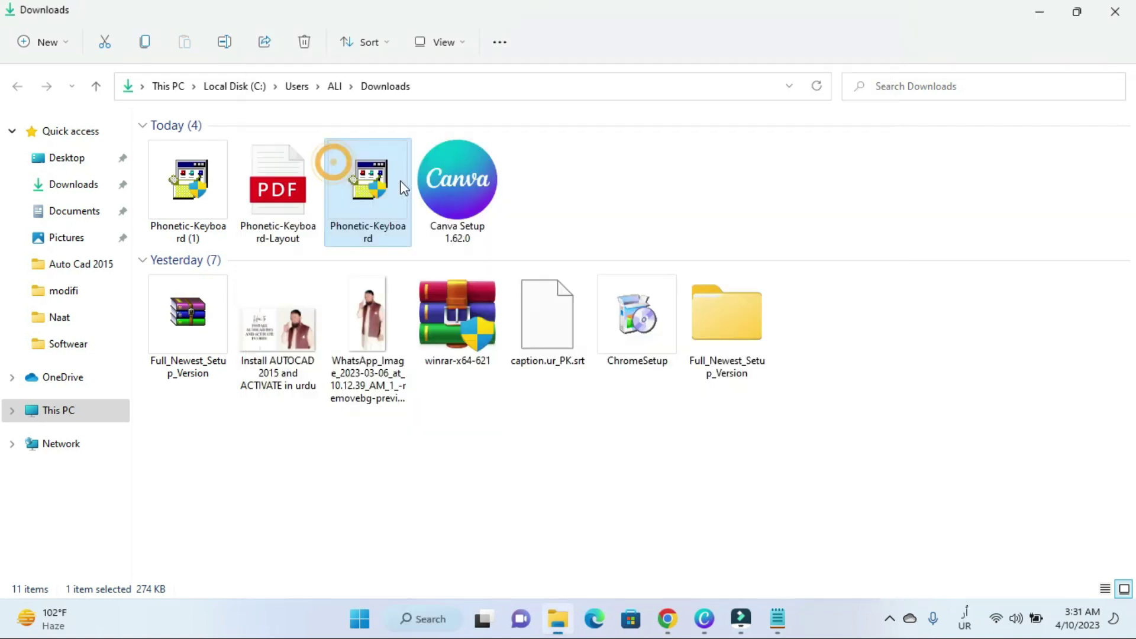
pyautogui.write('a')
pyautogui.press('BackSpace')
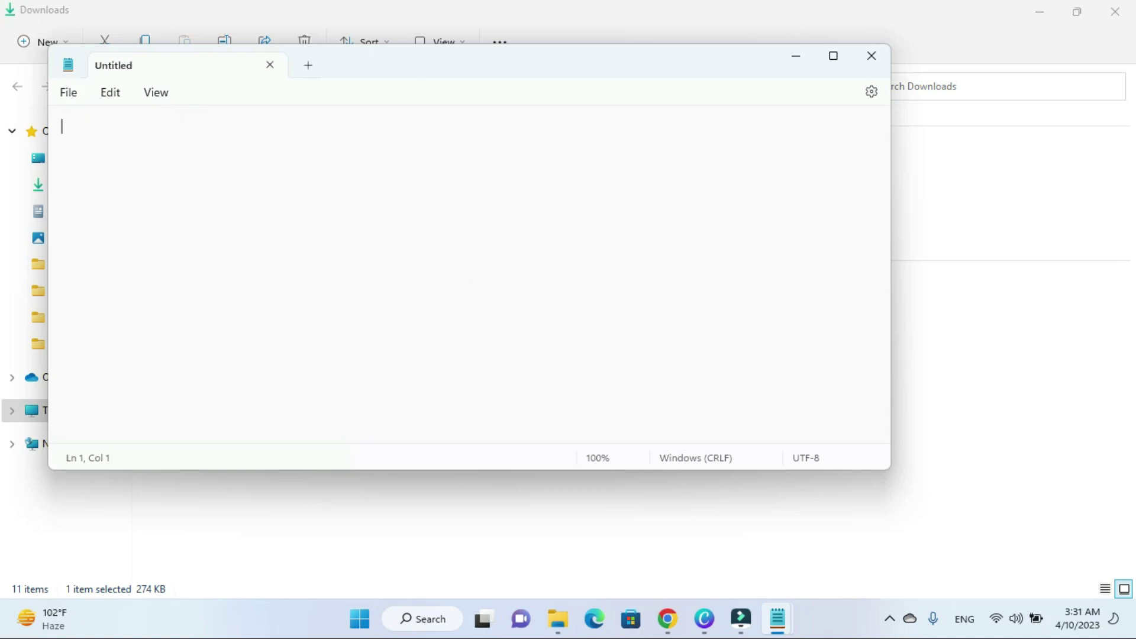
pyautogui.click(964, 619)
pyautogui.click(889, 421)
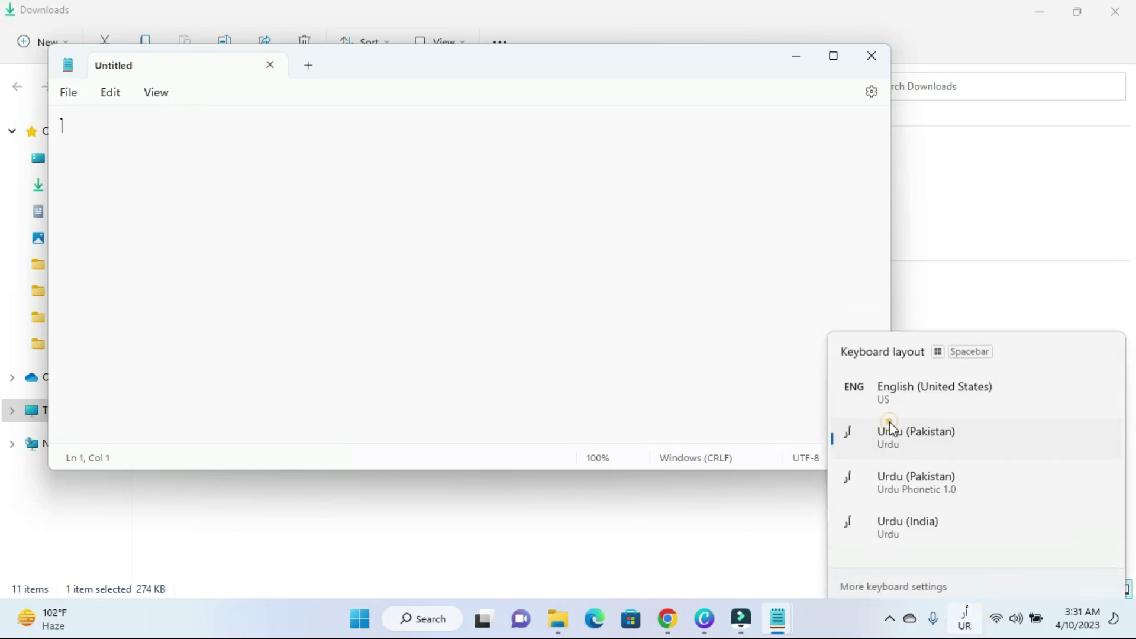
# - Test the standard Urdu layout at 450% zoom by entering م, ع, ہ, ا and ک one at a time, erasing each letter
pyautogui.write('م')
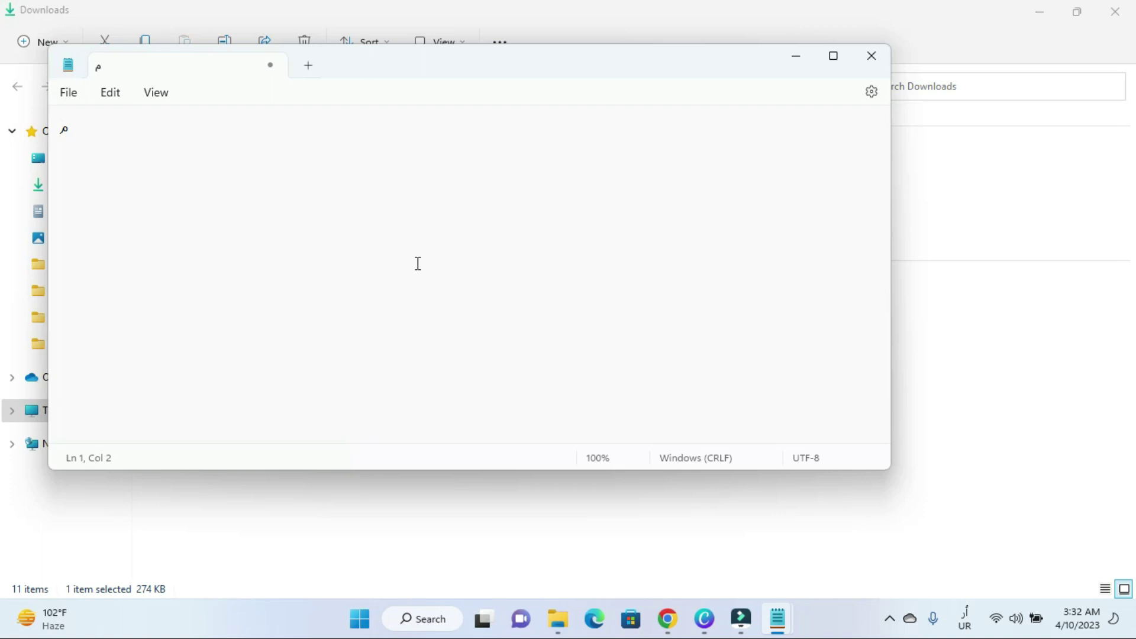
pyautogui.scroll(3, 293, 289)
pyautogui.scroll(20, 289, 288)
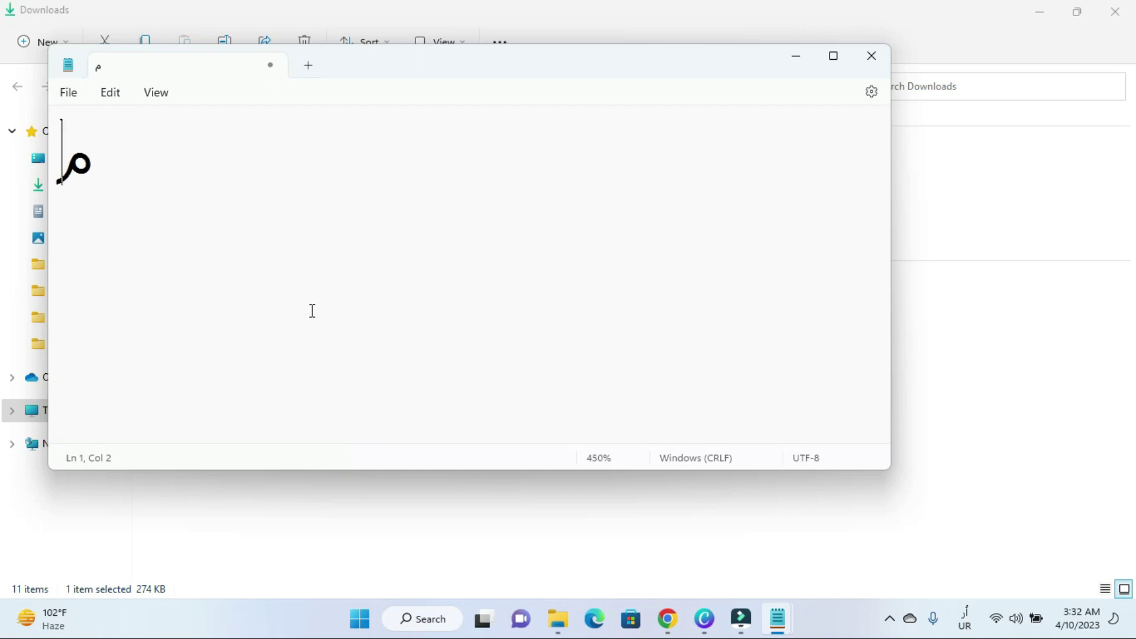
pyautogui.press('BackSpace')
pyautogui.write('ع')
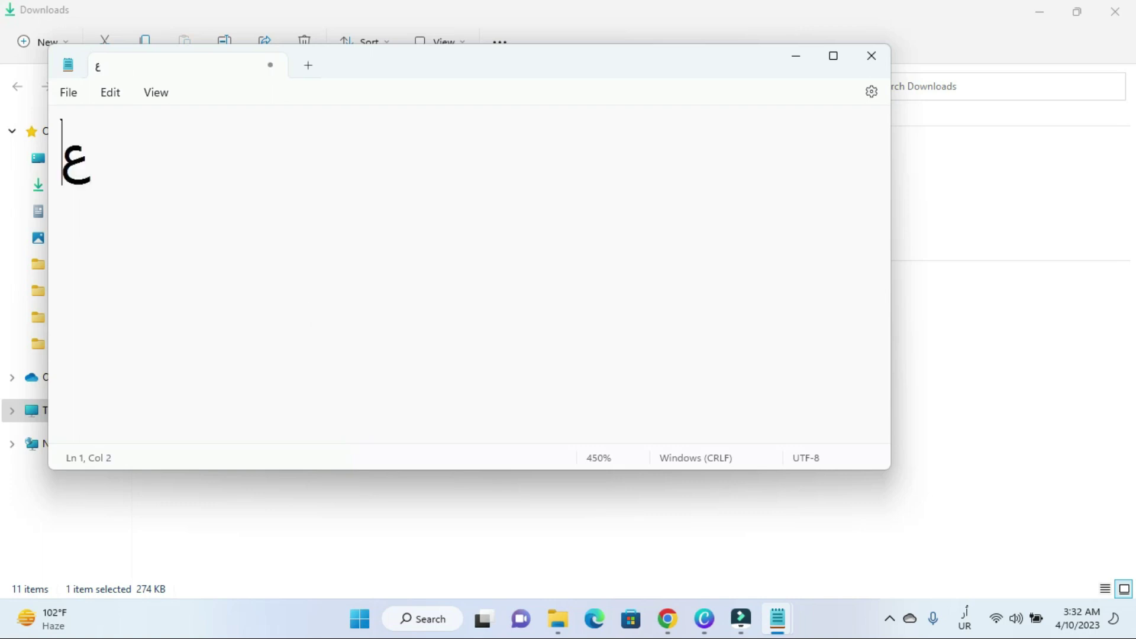
pyautogui.press('BackSpace')
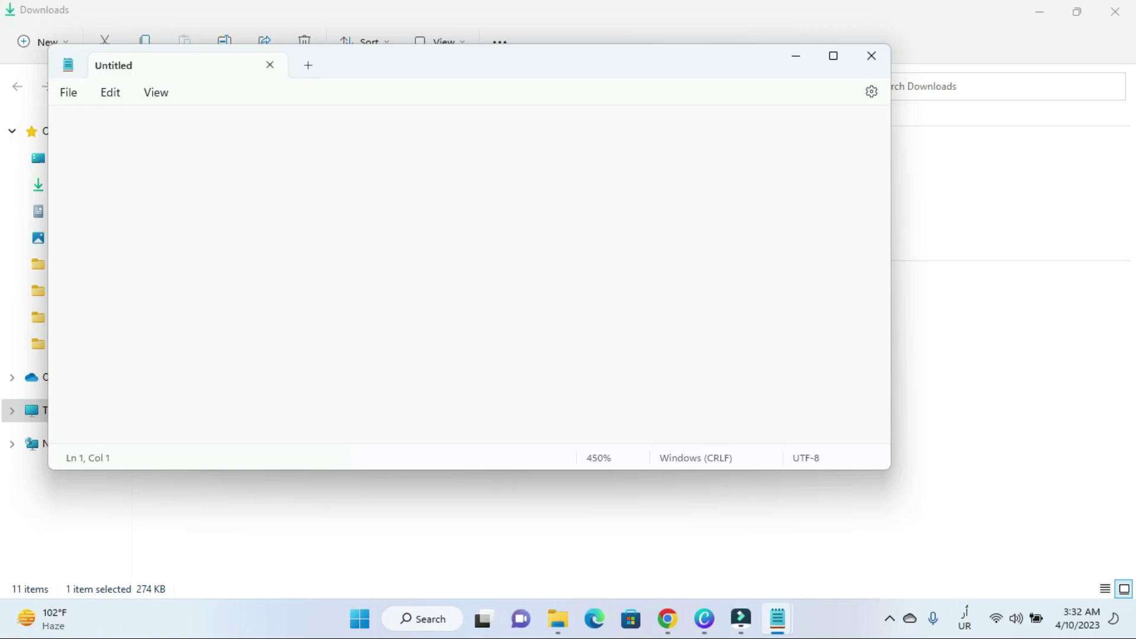
pyautogui.write('ہ')
pyautogui.press('BackSpace')
pyautogui.write('ا')
pyautogui.press('BackSpace')
pyautogui.write('ک')
pyautogui.press('BackSpace')
# - Switch the keyboard to Urdu Phonetic 1.0 and test ا, س, ف, م, ک, ی, ہ and ب, erasing each letter
pyautogui.click(966, 626)
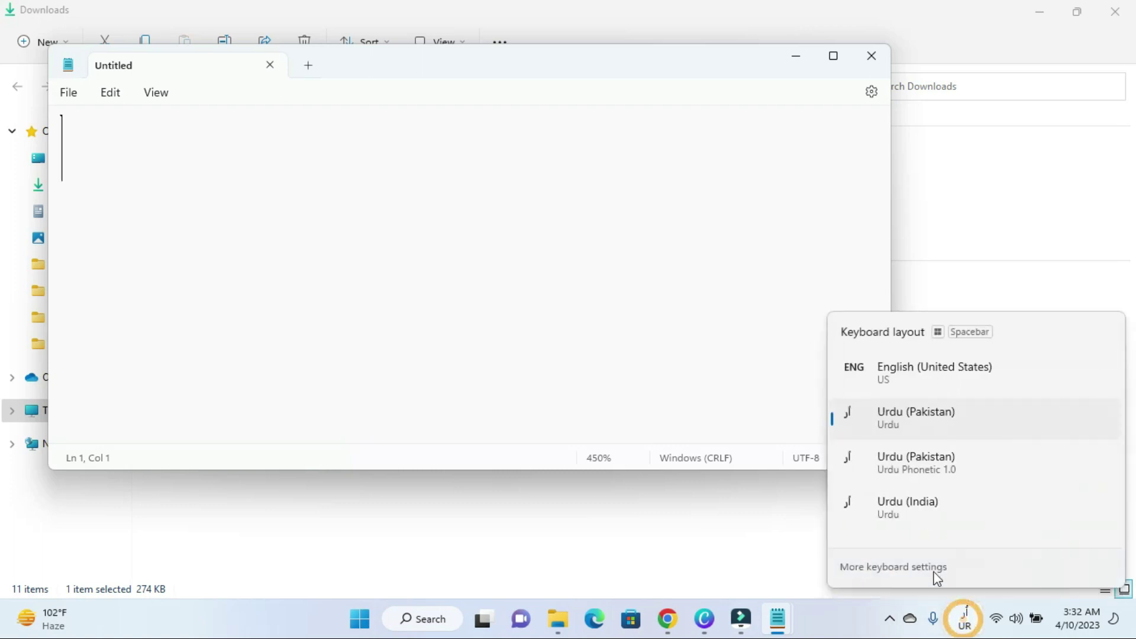
pyautogui.click(924, 467)
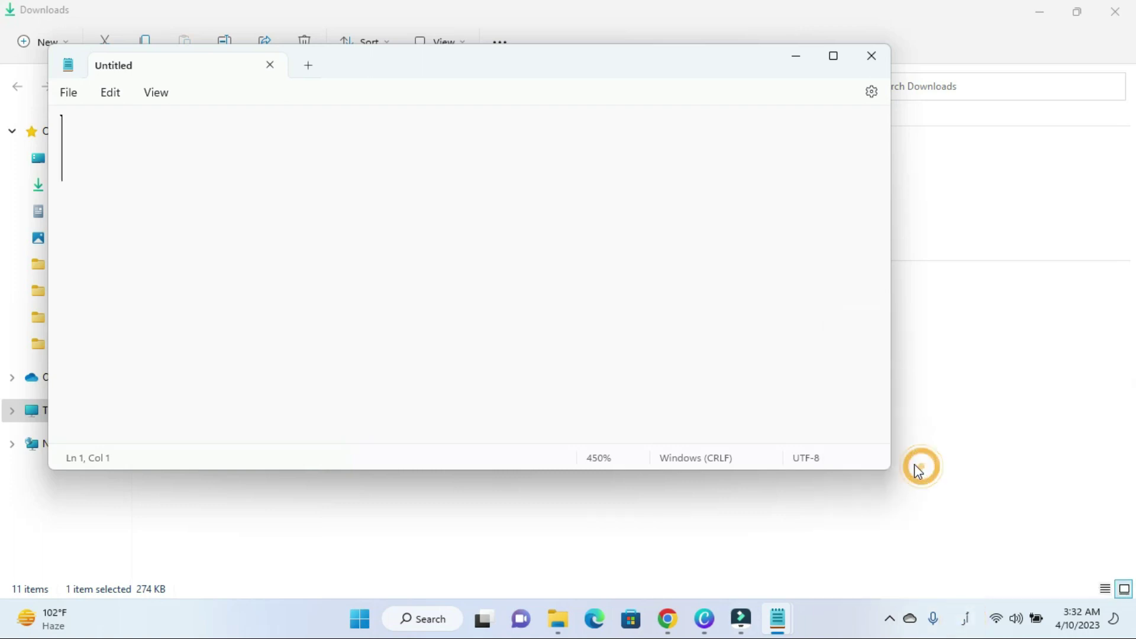
pyautogui.write('ا')
pyautogui.press('BackSpace')
pyautogui.write('س')
pyautogui.press('BackSpace')
pyautogui.write('ف')
pyautogui.press('BackSpace')
pyautogui.write('م')
pyautogui.press('BackSpace')
pyautogui.write('ک')
pyautogui.press('BackSpace')
pyautogui.write('ی')
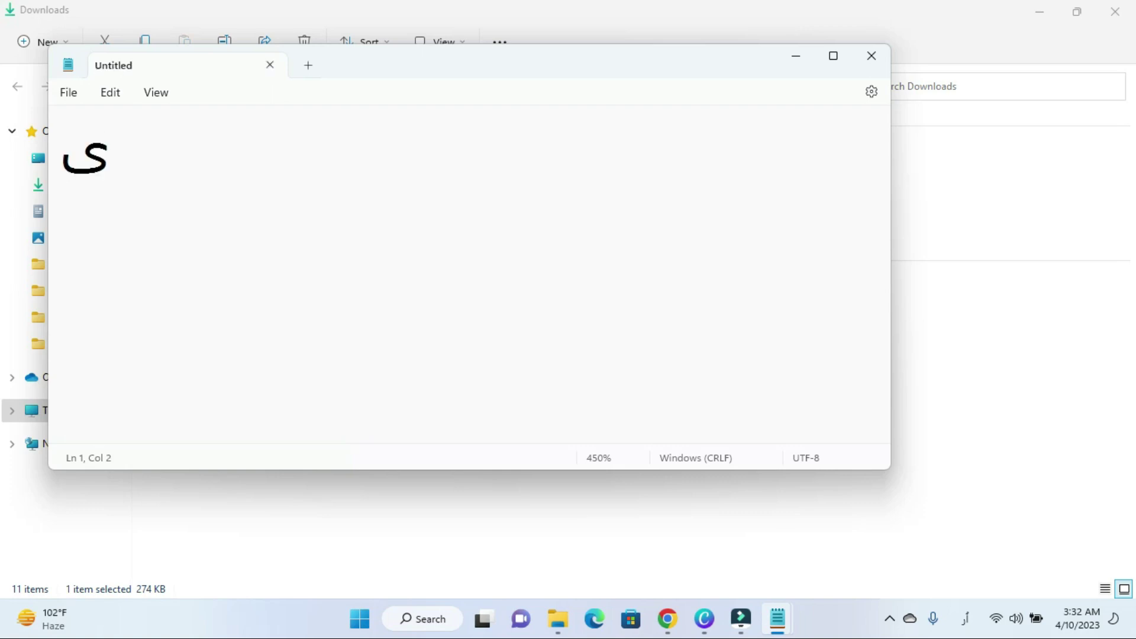
pyautogui.press('BackSpace')
pyautogui.write('ہ')
pyautogui.press('BackSpace')
pyautogui.write('ب')
pyautogui.press('BackSpace')
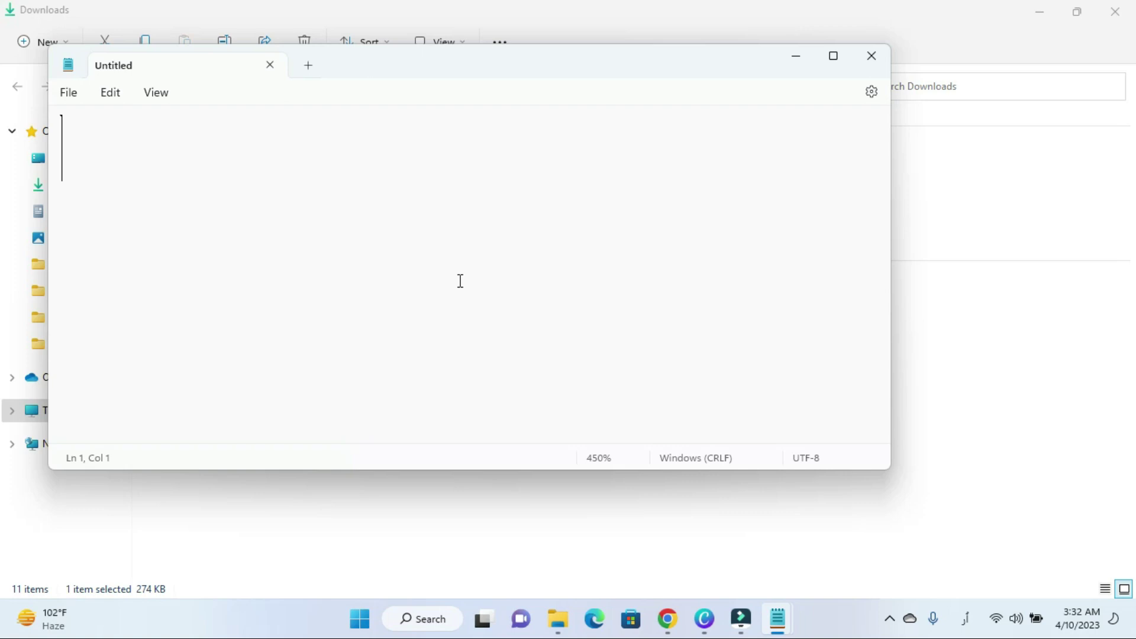
# - Switch to Canva to view the laptop thumbnail design with the Urdu title, and return to Notepad
pyautogui.click(705, 619)
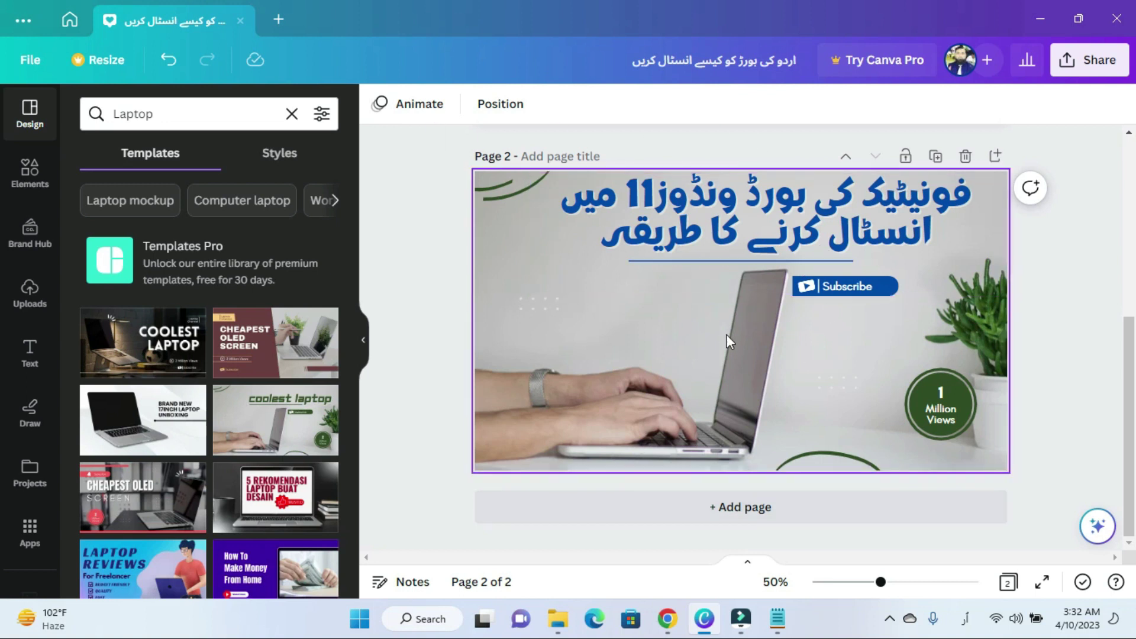
pyautogui.click(708, 629)
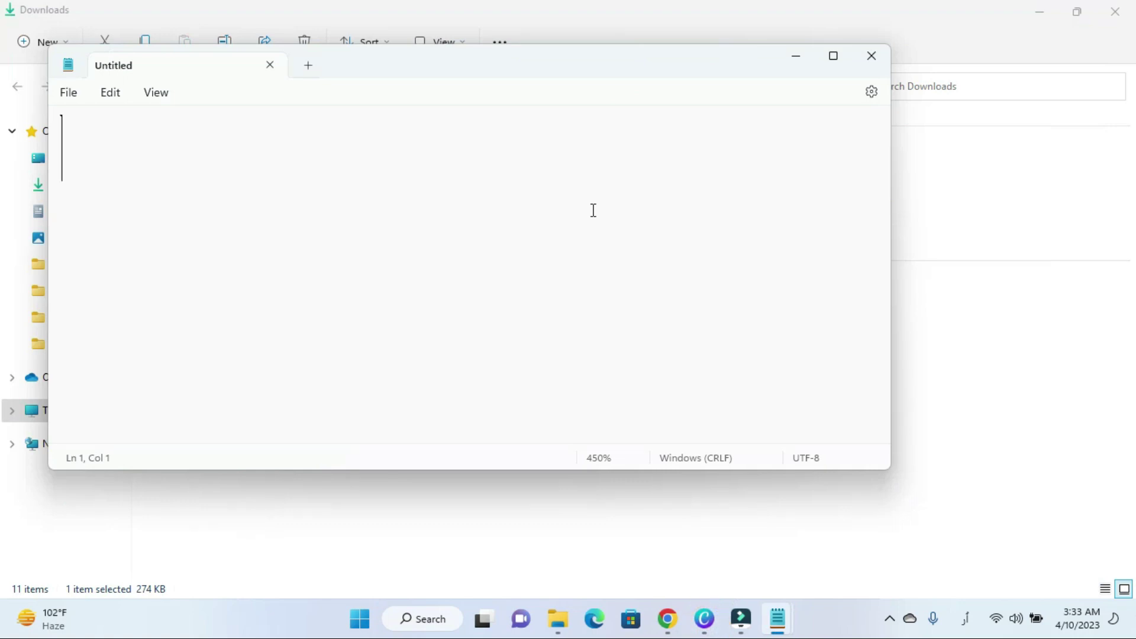
# - Minimise Notepad and the Downloads window, and examine the Urdu phonetic keyboard layout chart on the urdu.ca page in Chrome
pyautogui.click(796, 56)
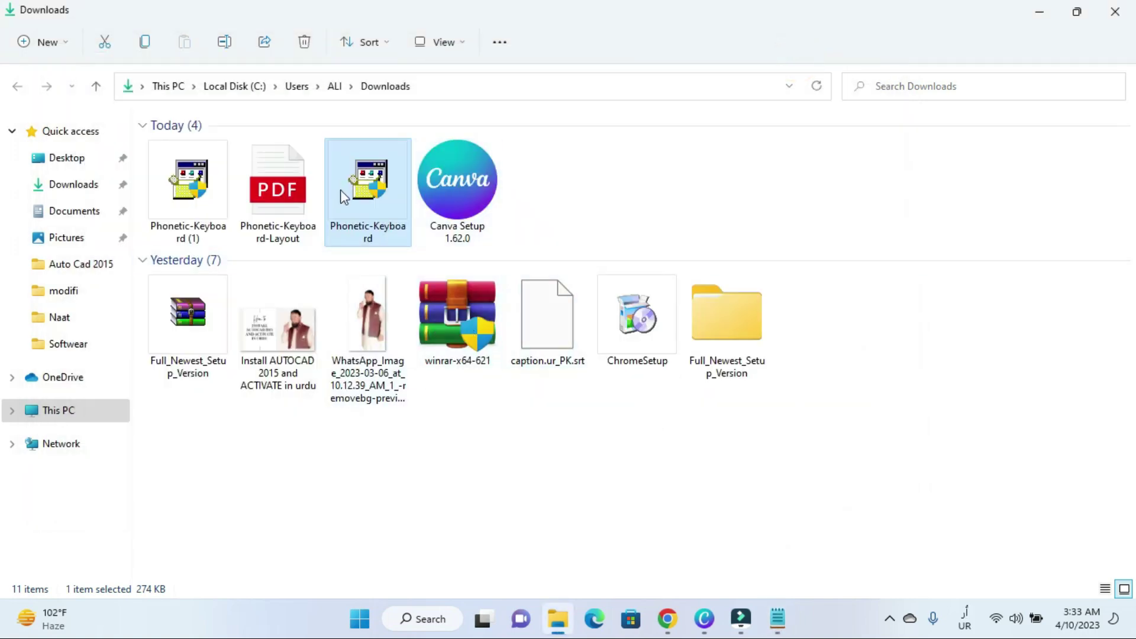
pyautogui.click(1040, 11)
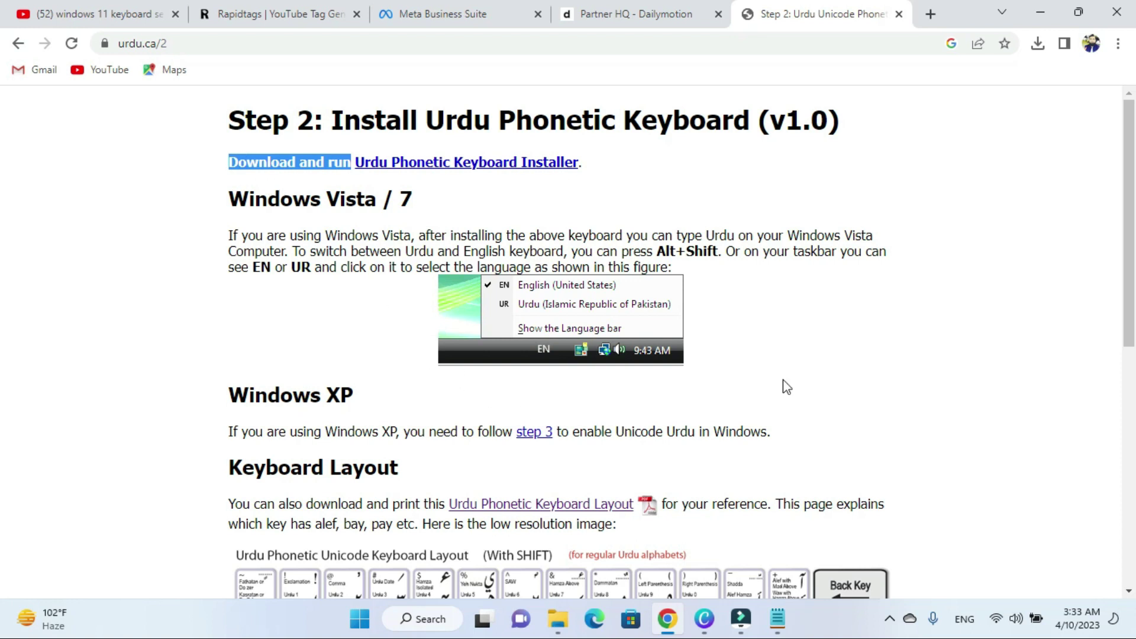
pyautogui.scroll(-7, 1001, 460)
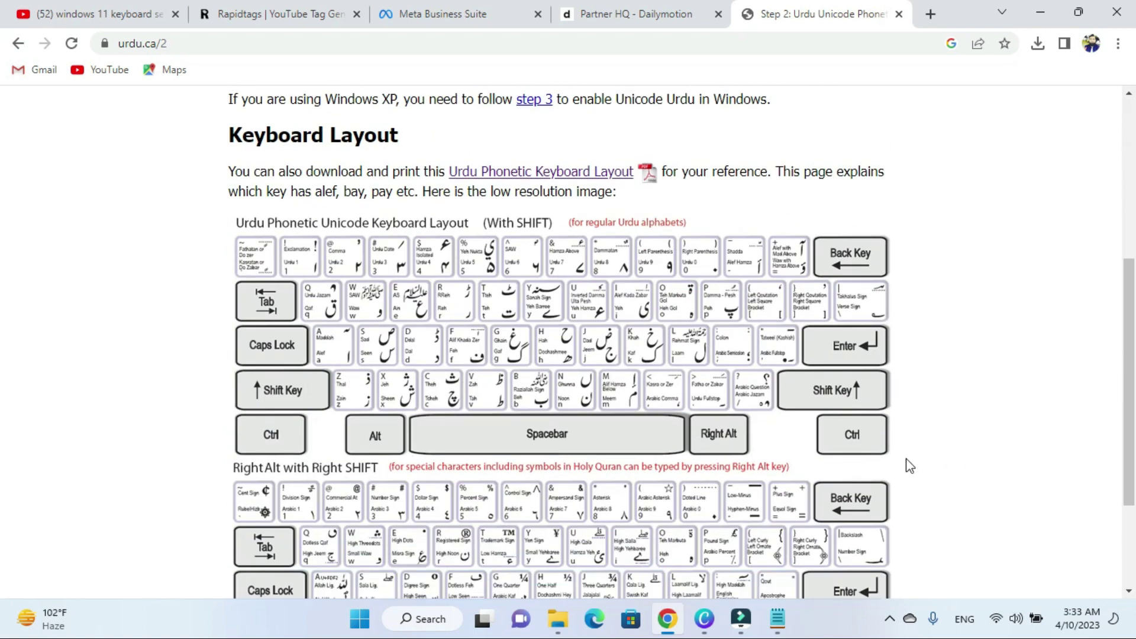